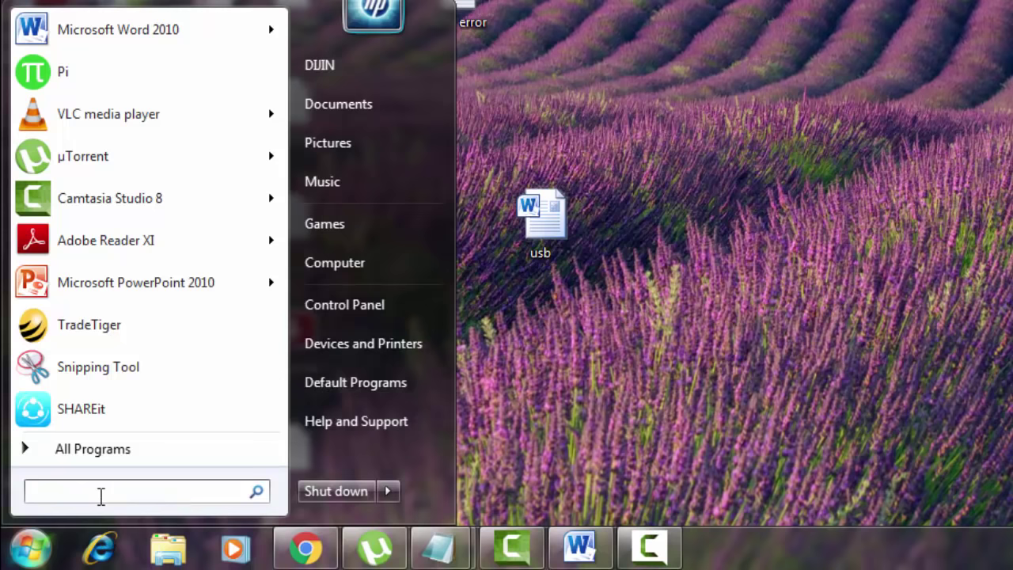
Launch Control Panel by running 'control', then open Troubleshooting from a 'trouble' search.
type("run")
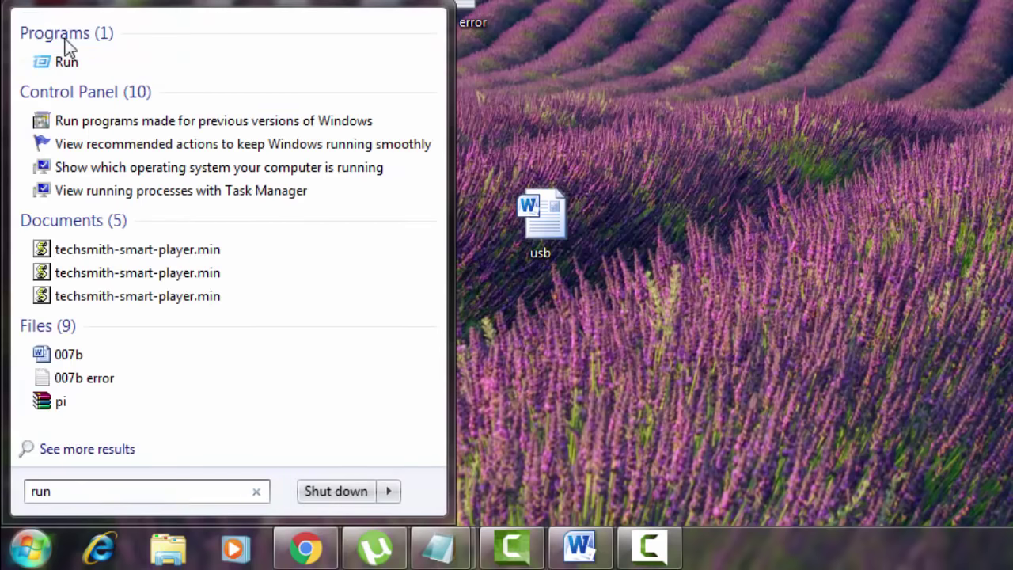
left_click(63, 62)
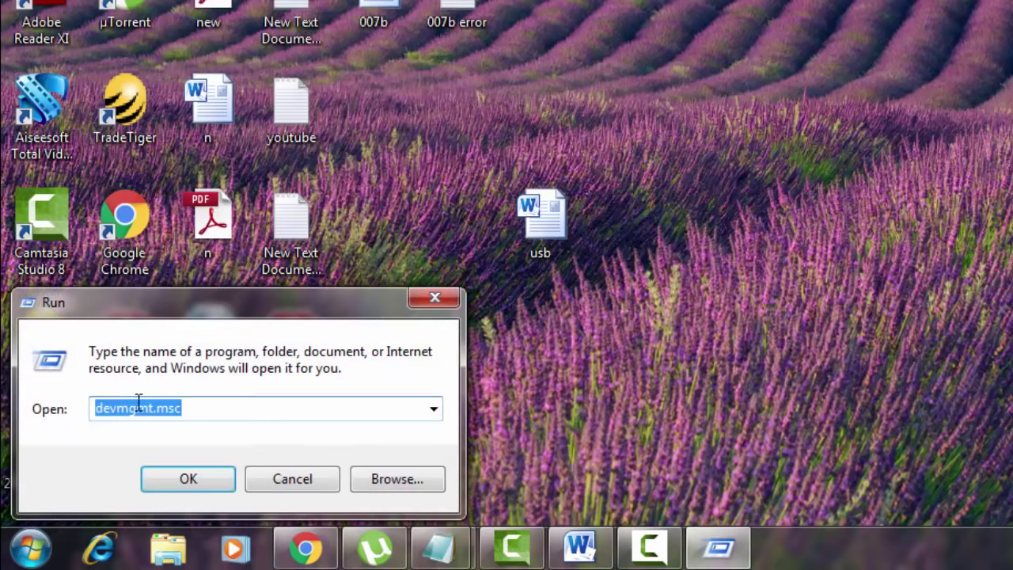
type("cot")
key("BackSpace")
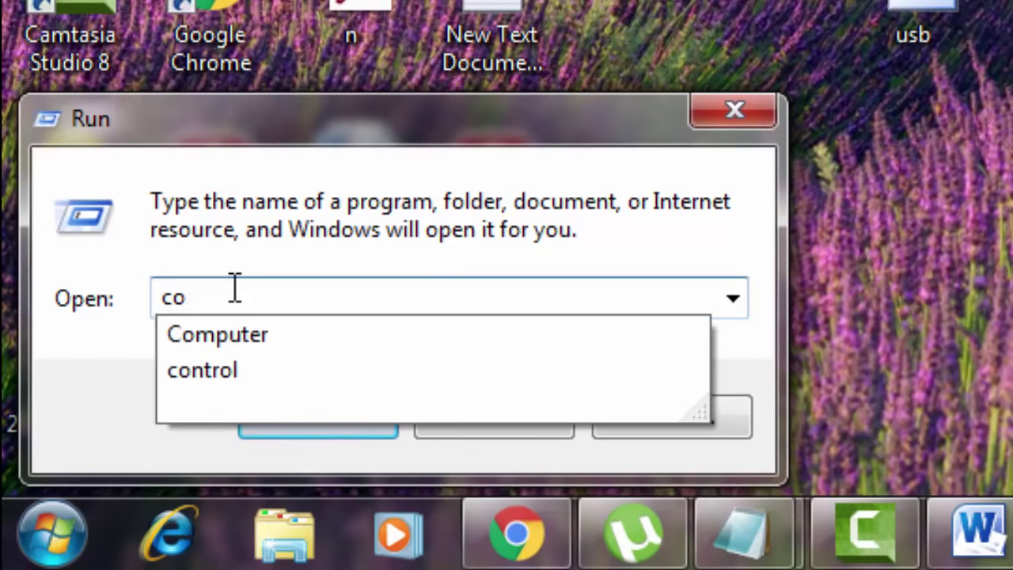
type("ntro")
type("l")
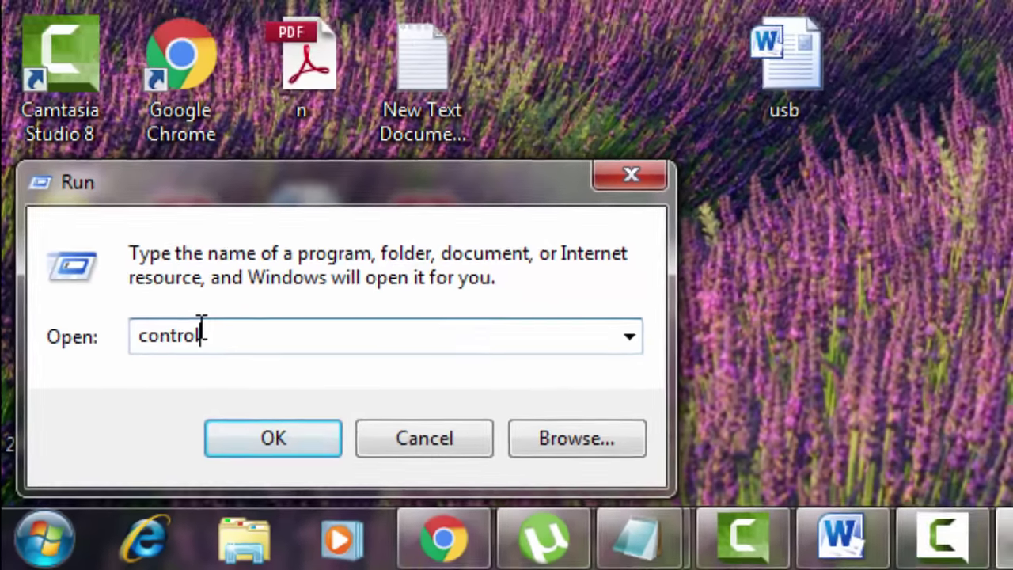
key("Return")
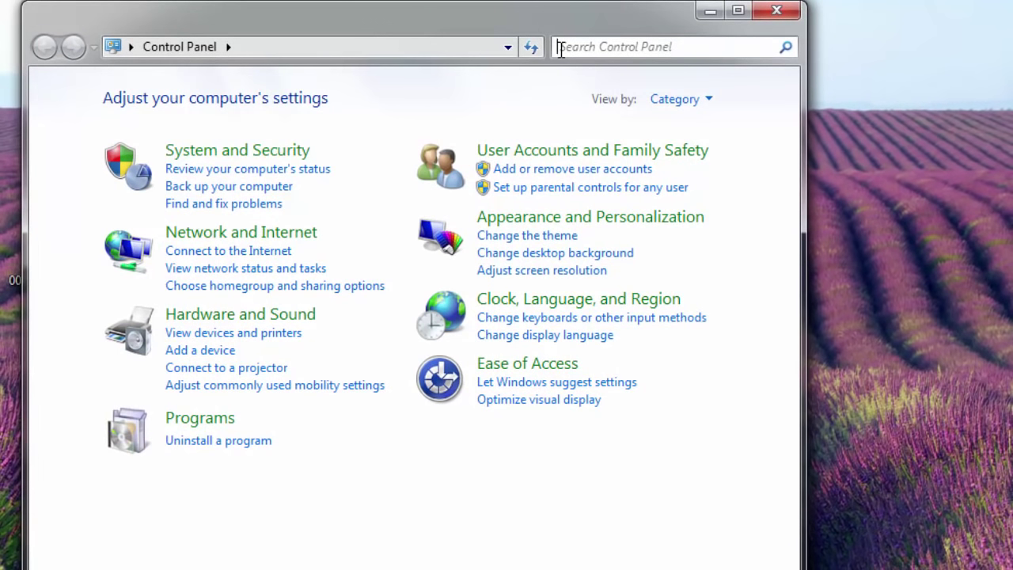
type("froub")
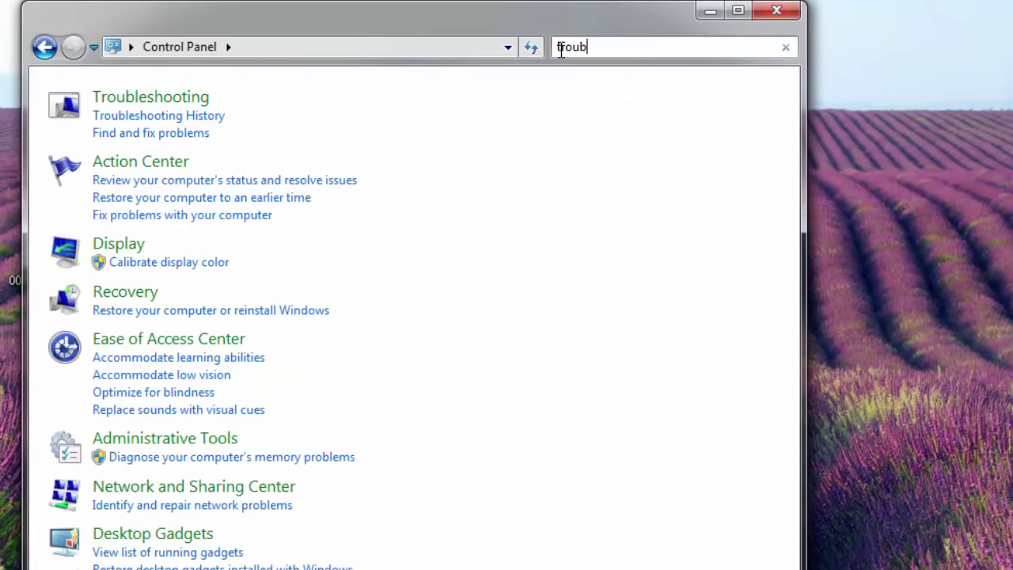
type("le")
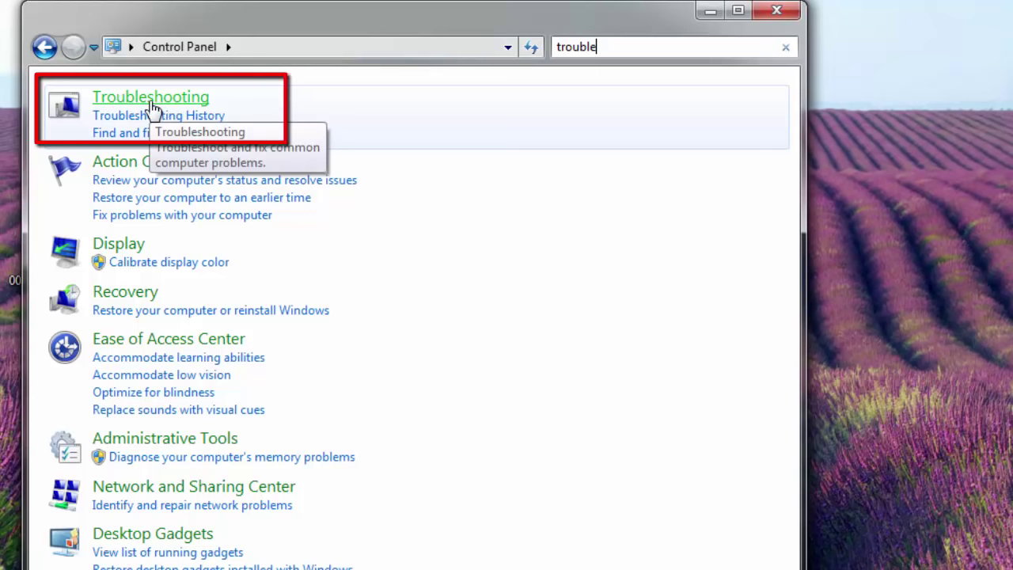
left_click(150, 98)
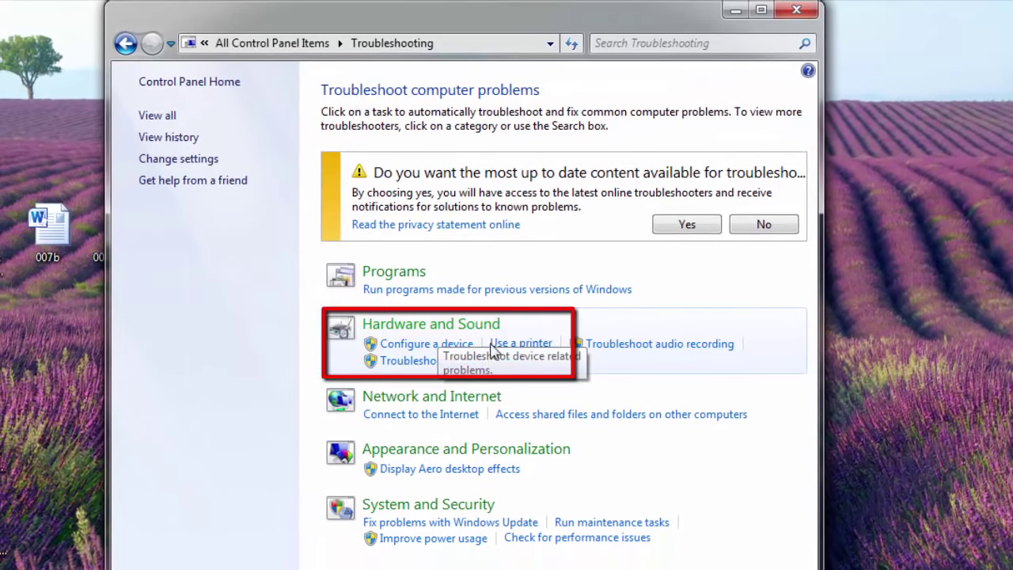
Run the Configure a device troubleshooter and apply its USB controller driver fix.
left_click(425, 343)
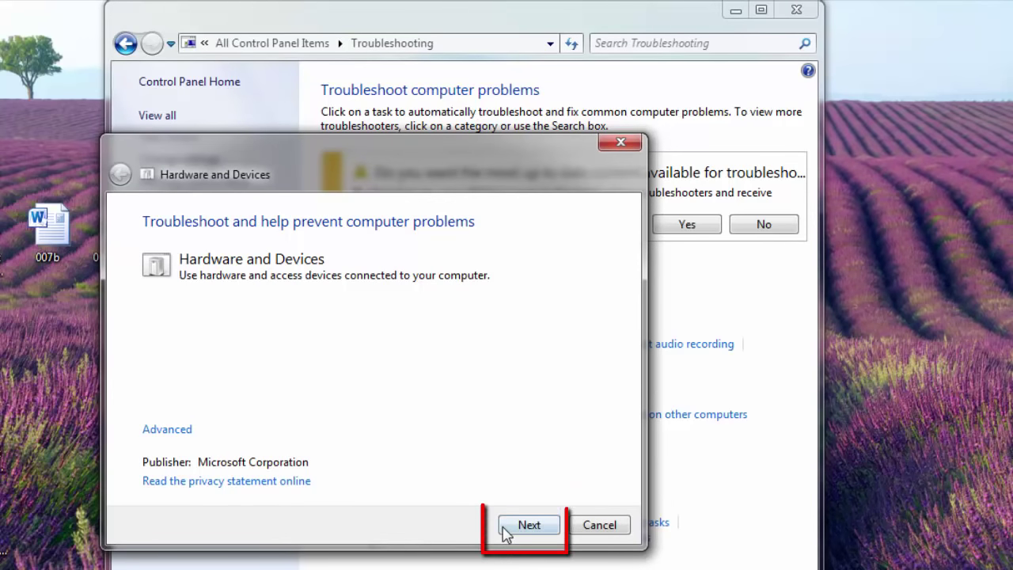
left_click(552, 531)
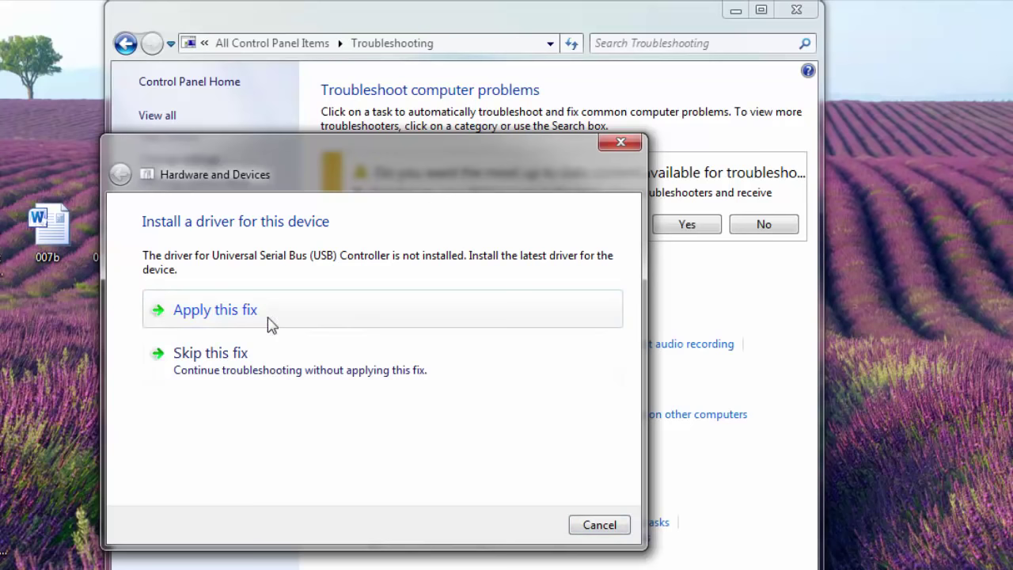
left_click(243, 320)
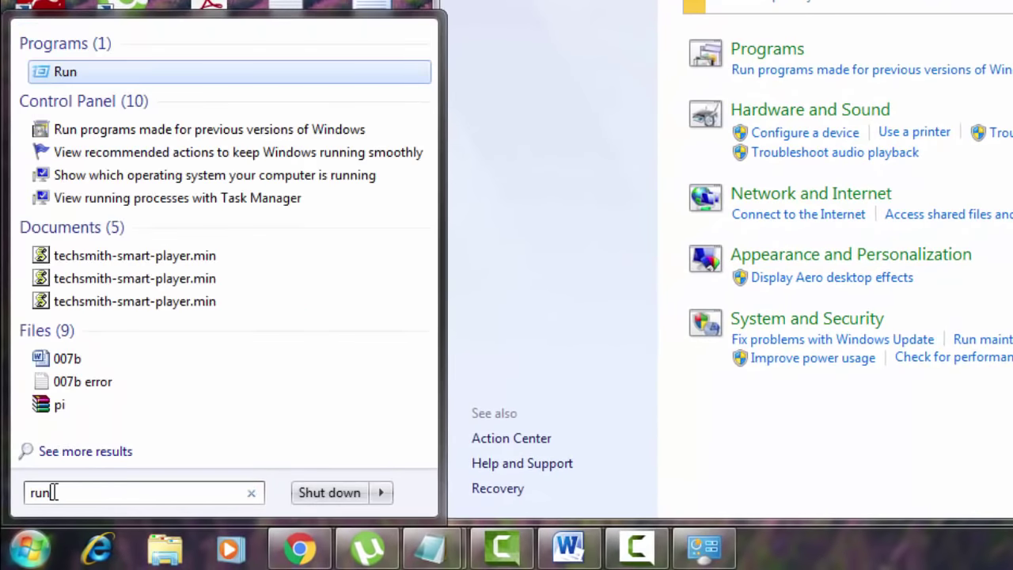
left_click(66, 75)
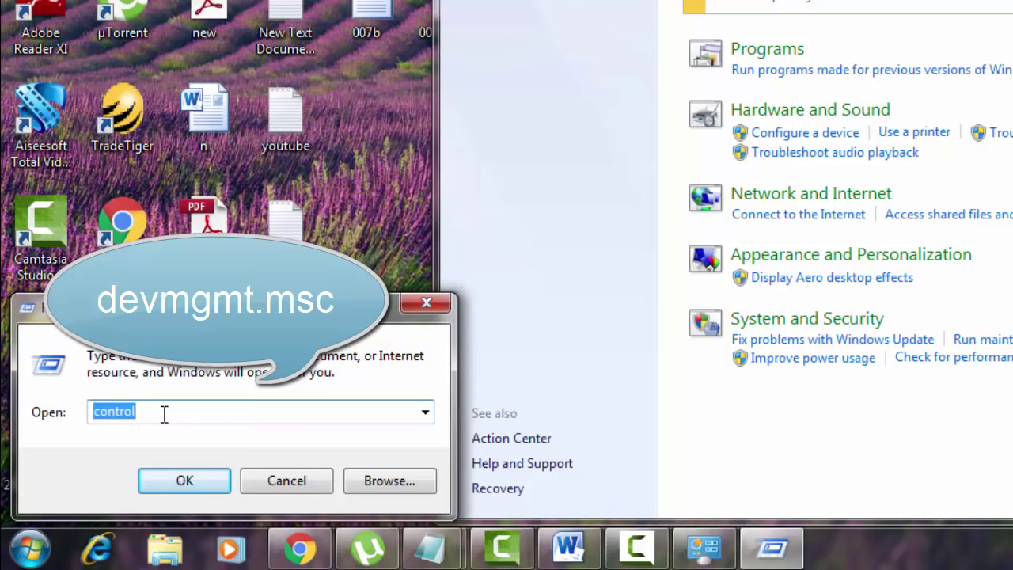
type("devmg")
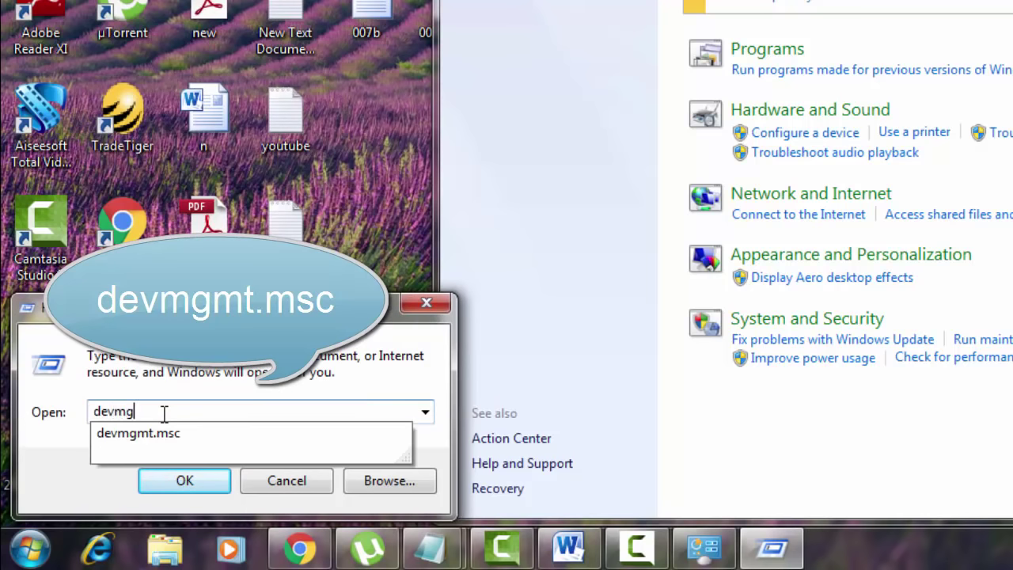
type("mt.msc")
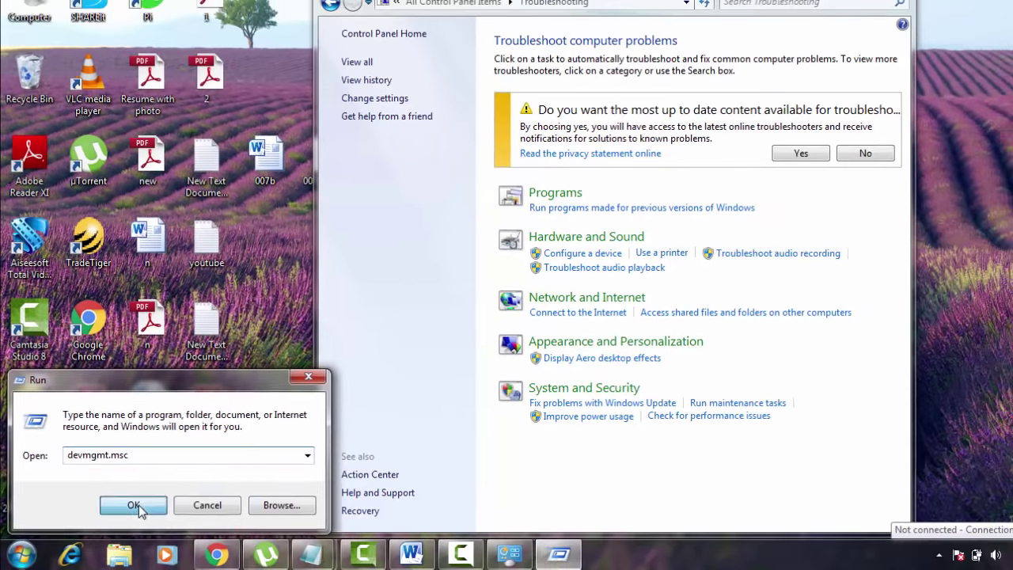
left_click(140, 504)
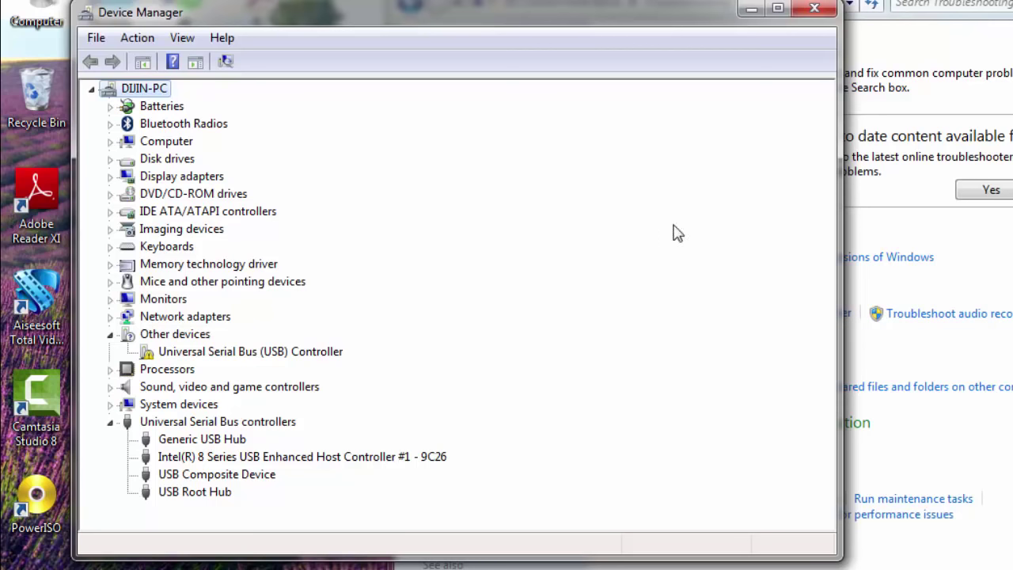
Close Device Manager and Troubleshooting, then open Control Panel from the Start menu.
left_click(814, 8)
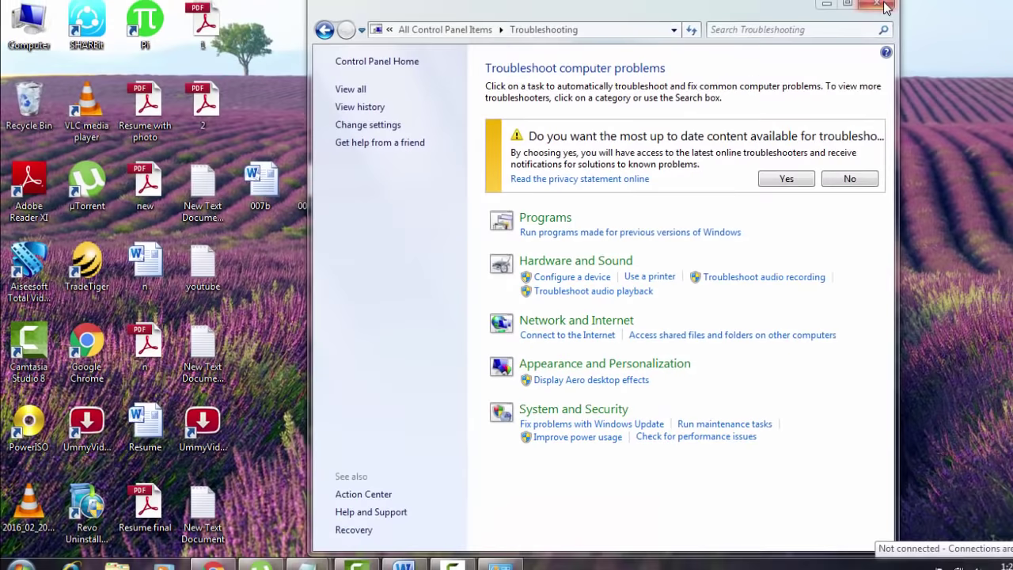
left_click(865, 7)
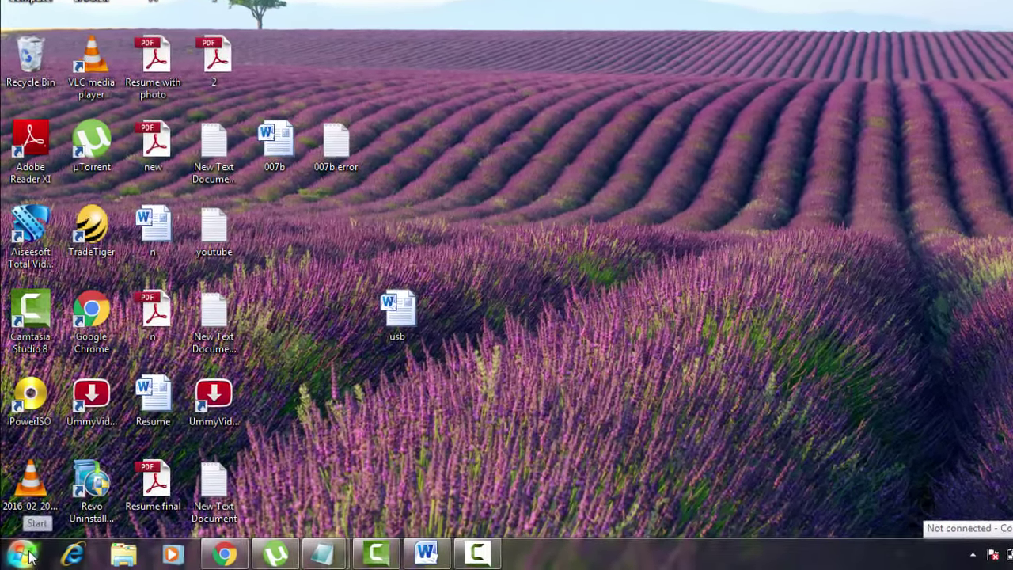
left_click(20, 556)
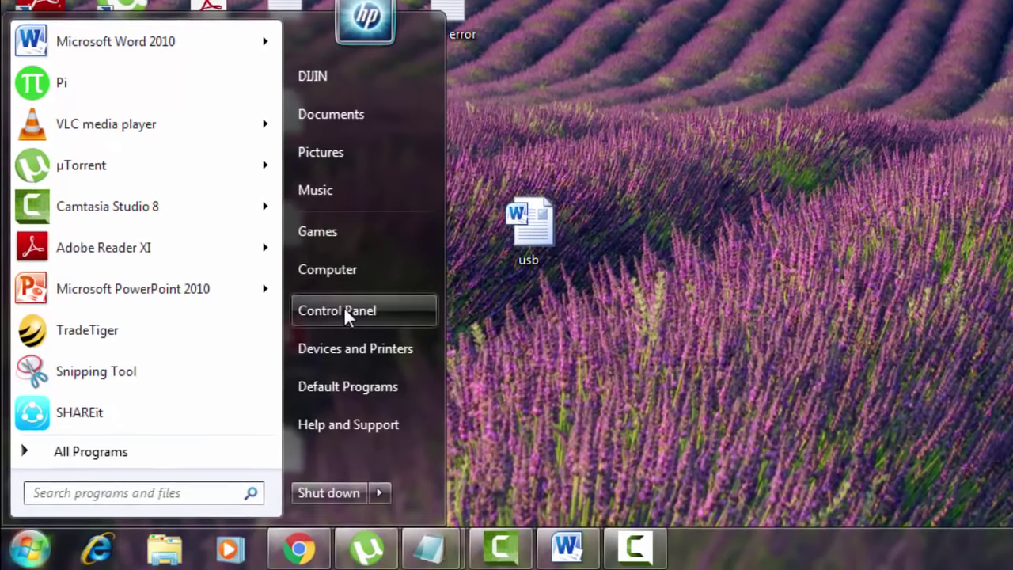
left_click(345, 310)
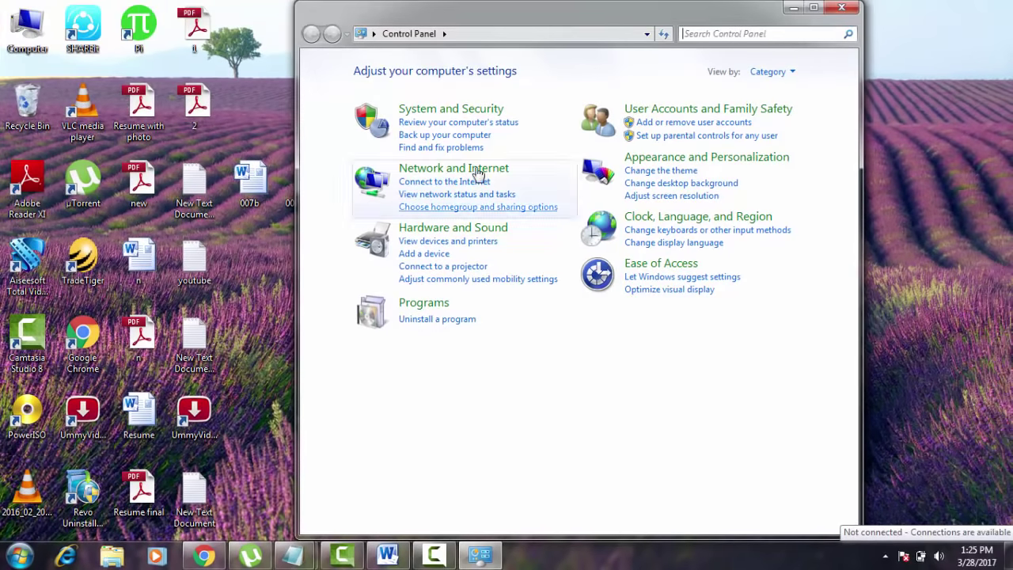
Search Control Panel for power and open the Balanced plan's settings in Power Options.
left_click(704, 32)
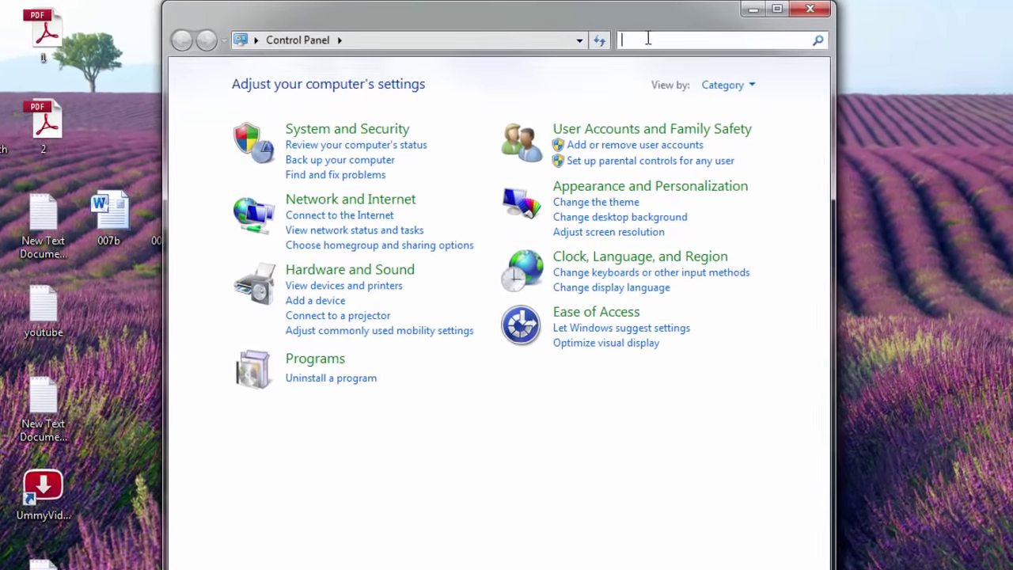
type("p")
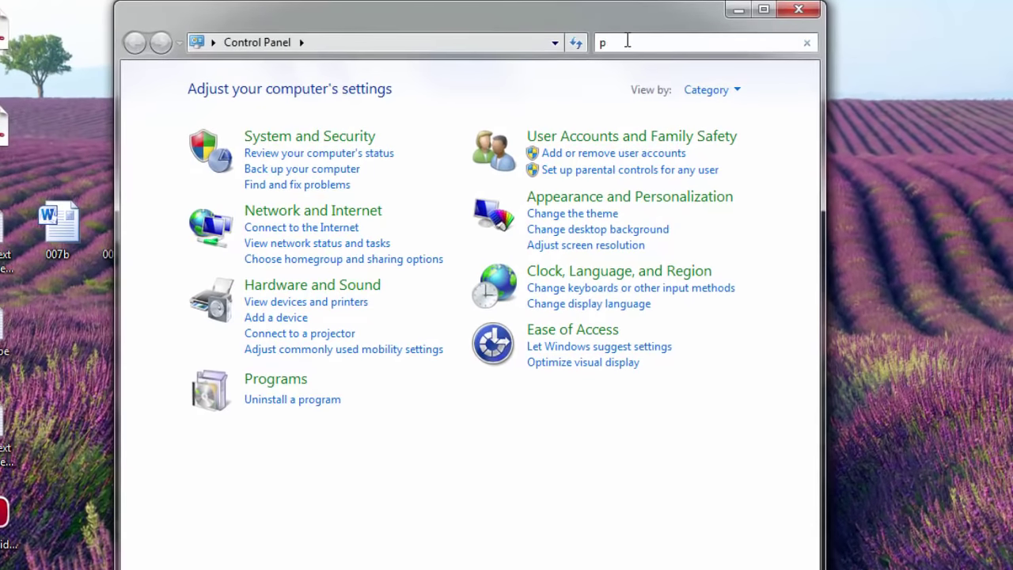
type("o")
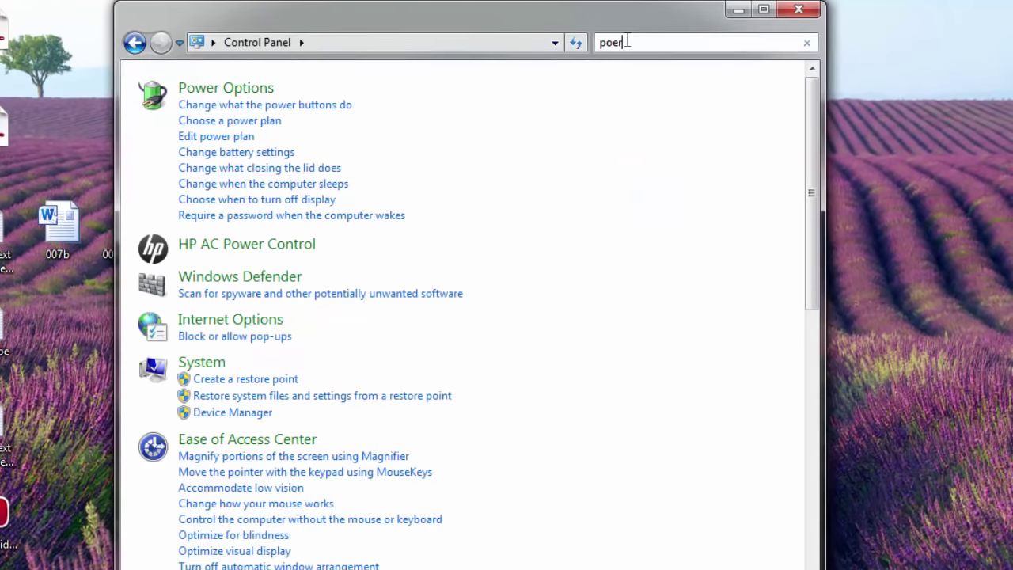
type("er")
key("BackSpace")
key("BackSpace")
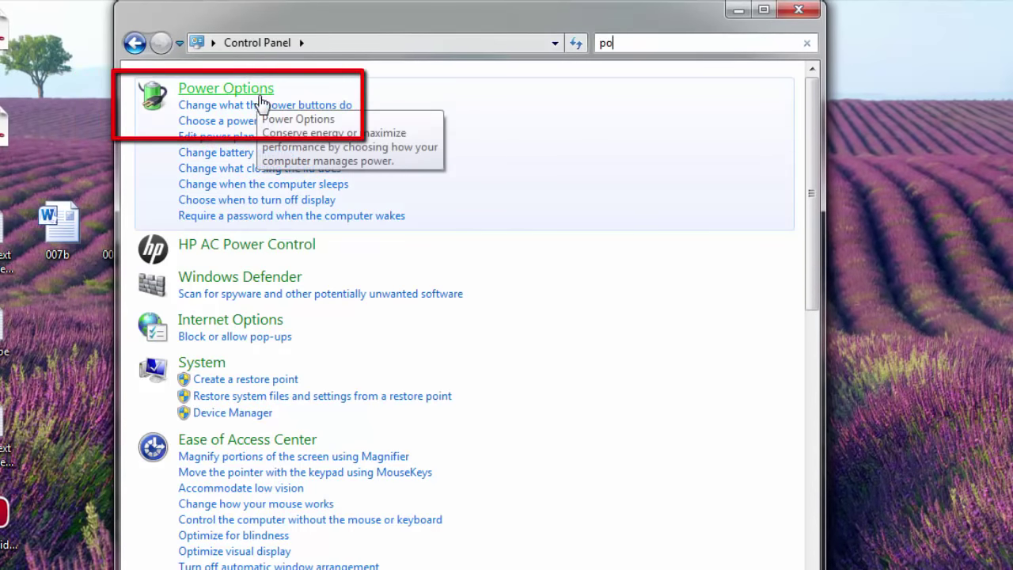
left_click(261, 98)
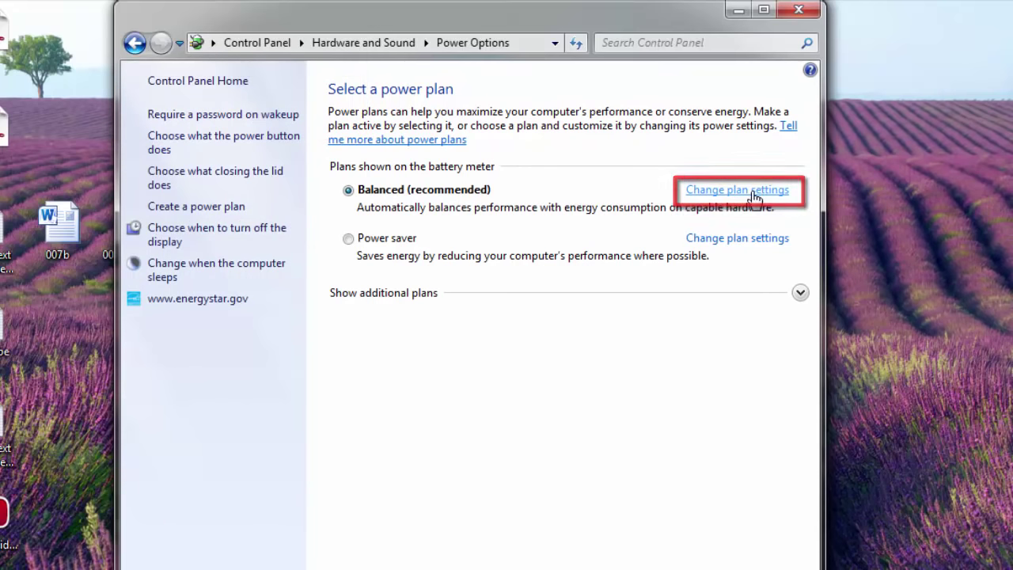
left_click(753, 195)
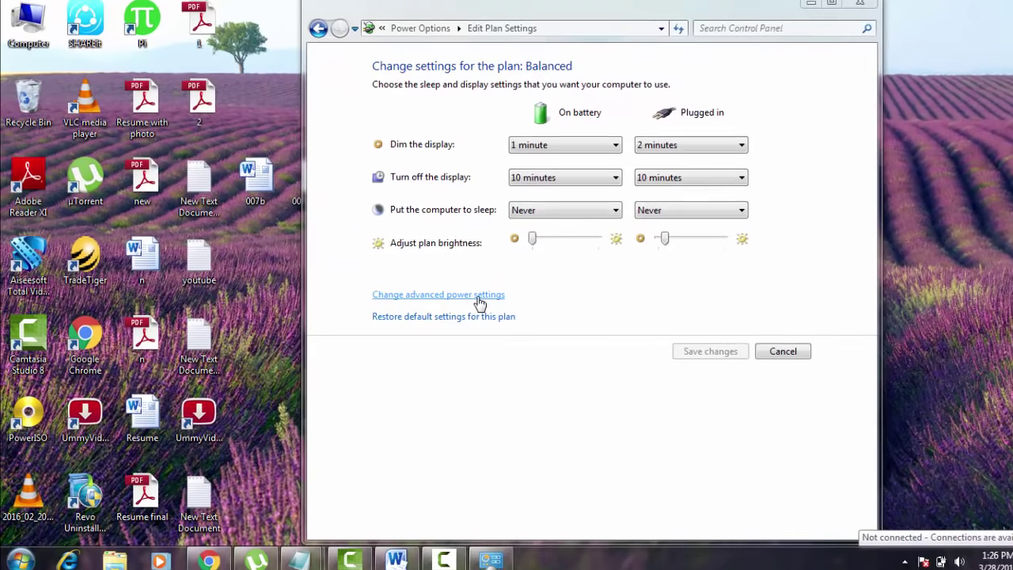
In advanced power settings, expand USB settings > USB selective suspend setting.
left_click(468, 299)
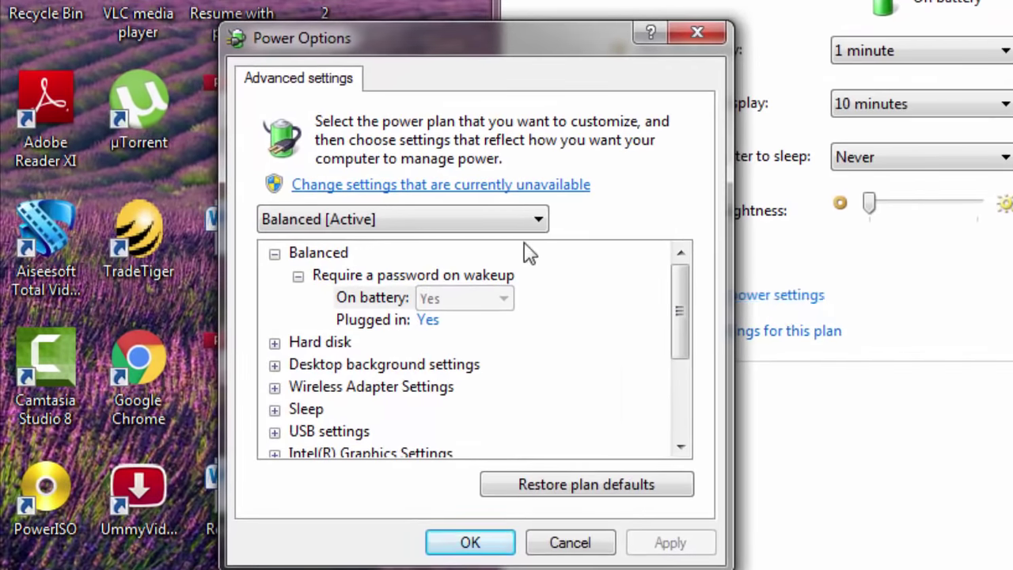
scroll(388, 386, "down", 2)
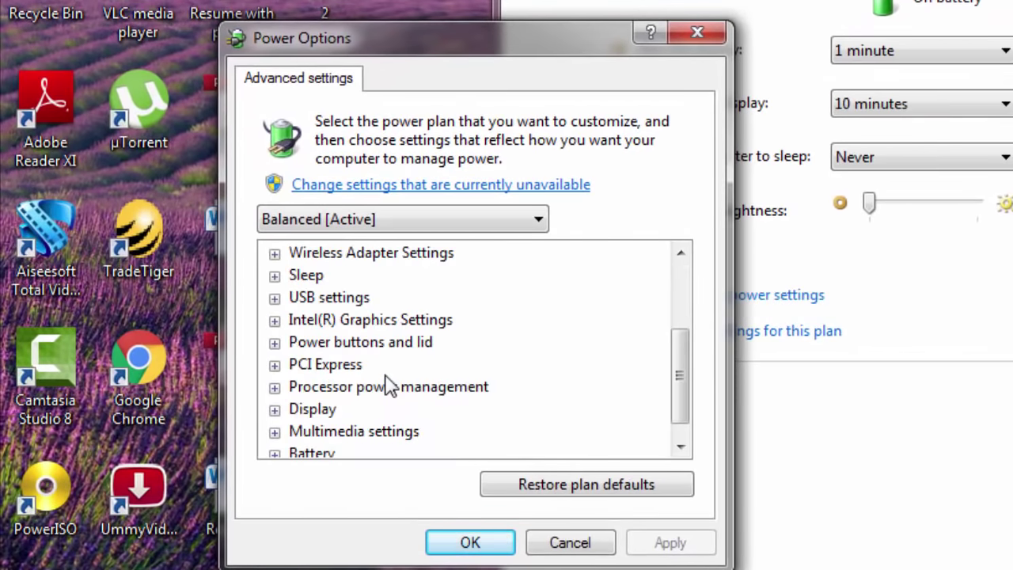
left_click(275, 298)
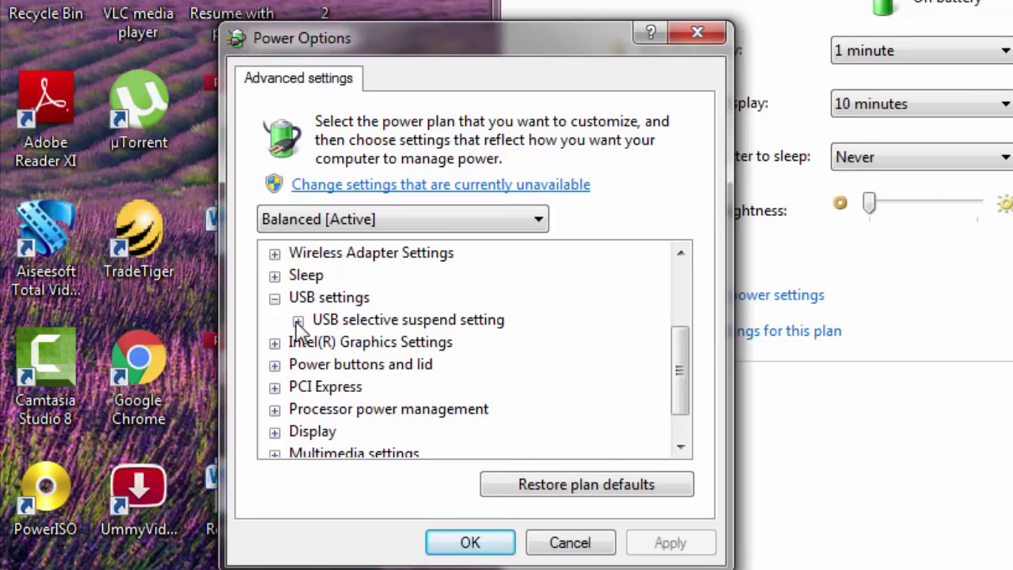
left_click(298, 321)
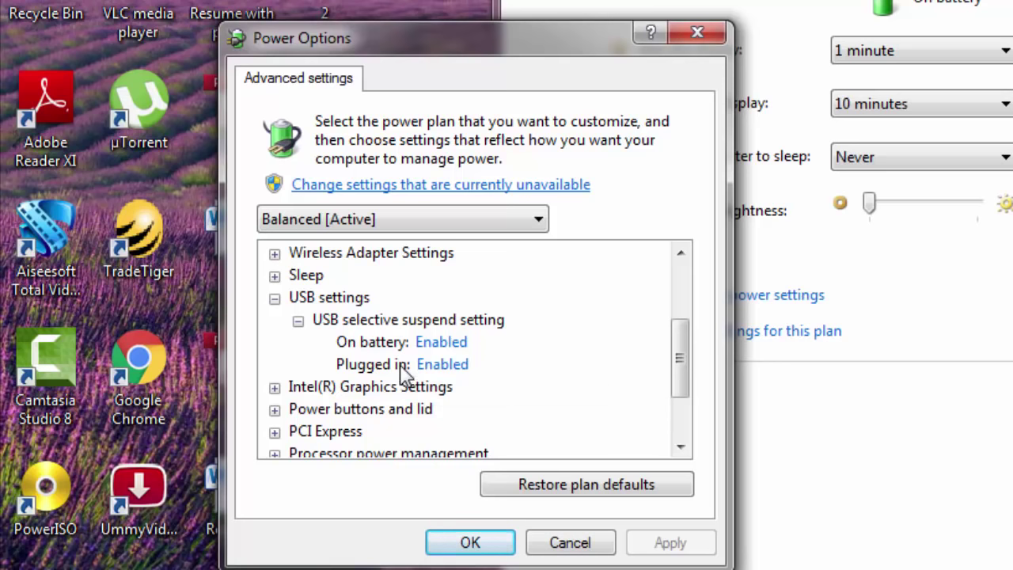
Set On battery and Plugged in to Disabled, then apply and confirm.
left_click(459, 343)
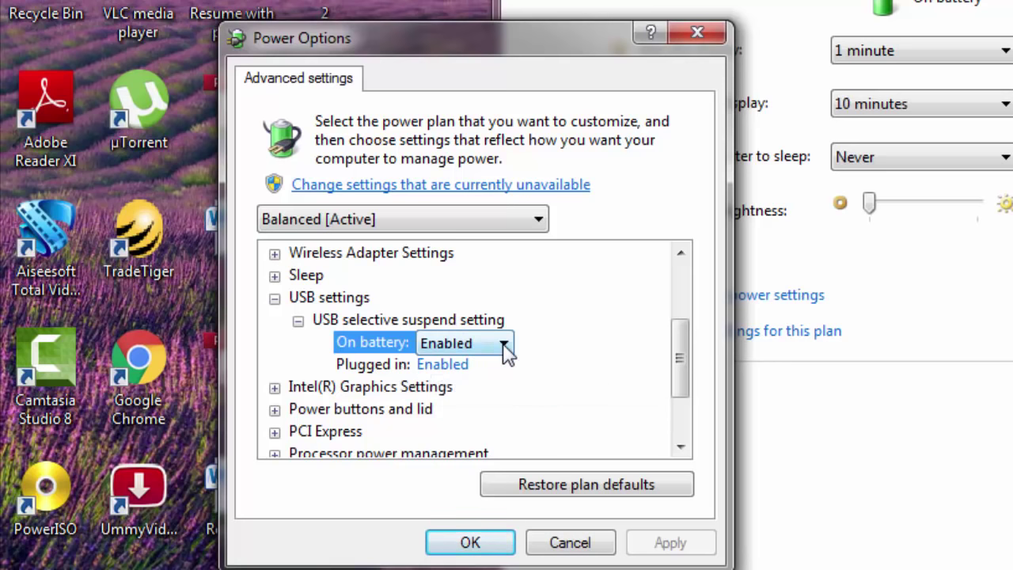
left_click(497, 348)
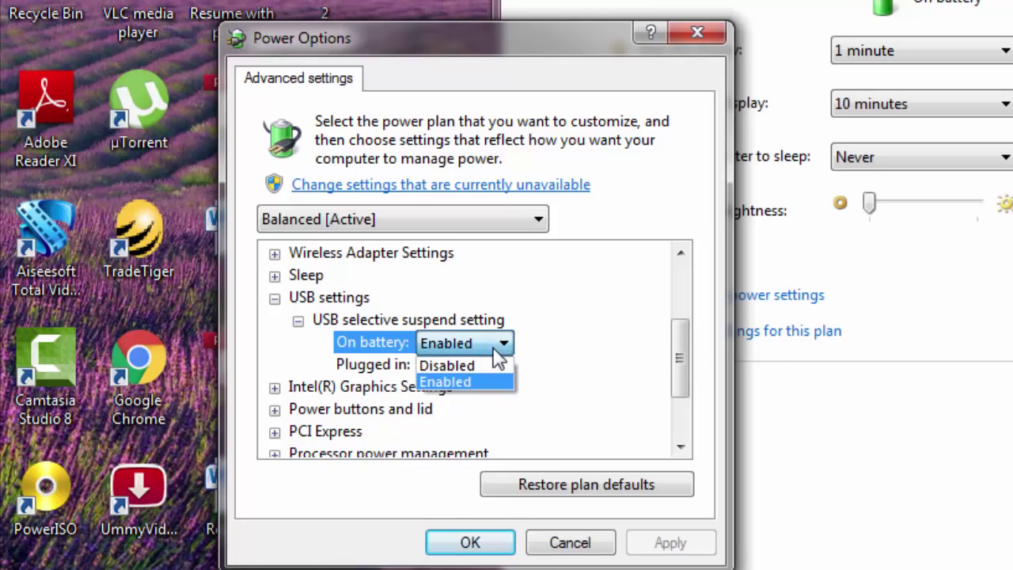
left_click(475, 365)
left_click(447, 364)
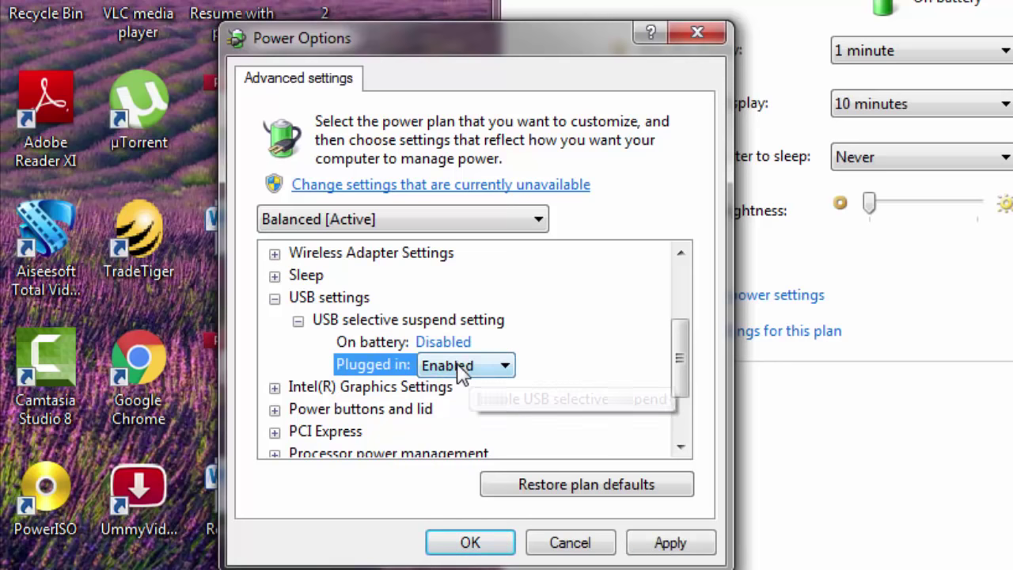
left_click(498, 365)
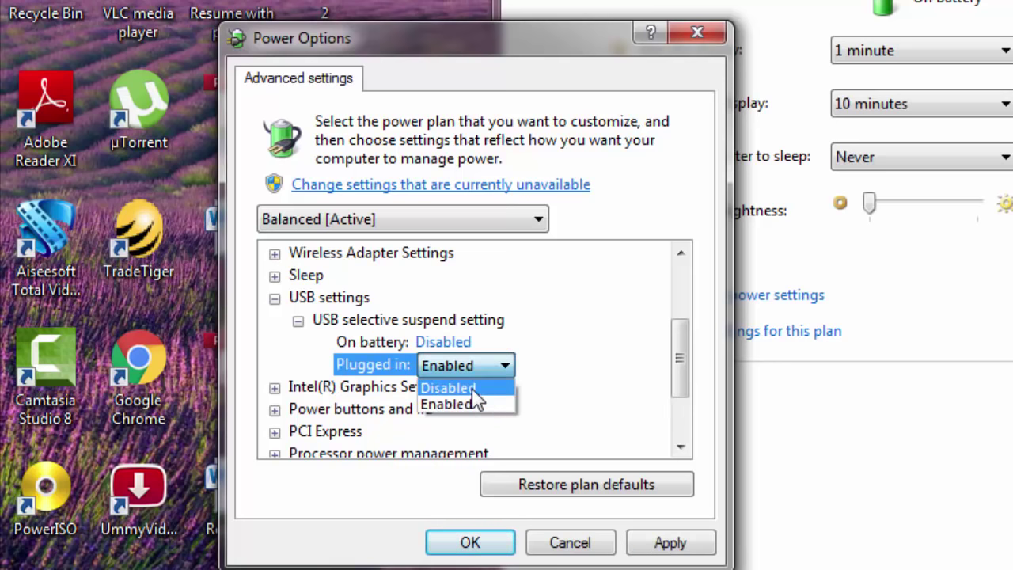
left_click(471, 388)
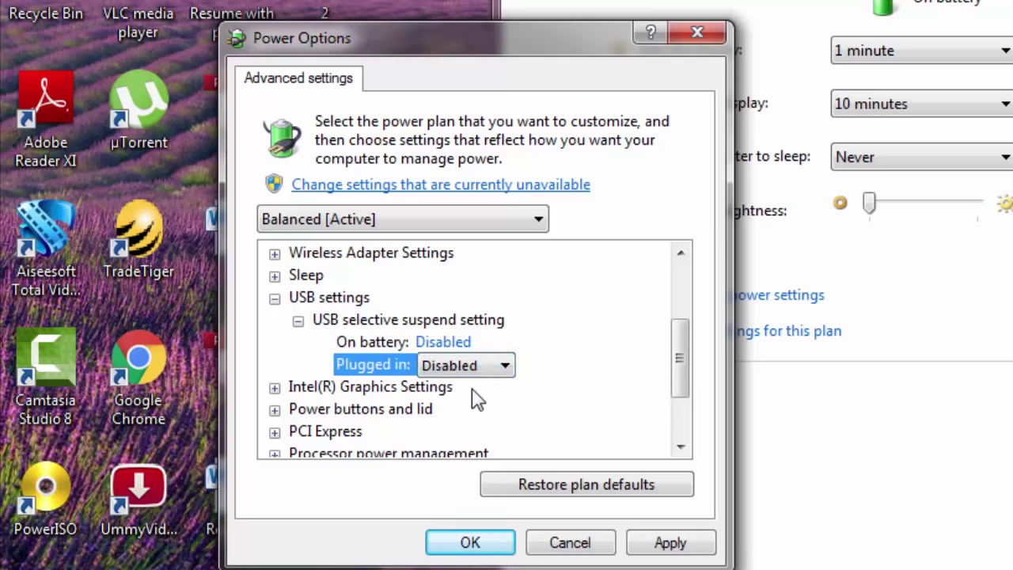
left_click(663, 543)
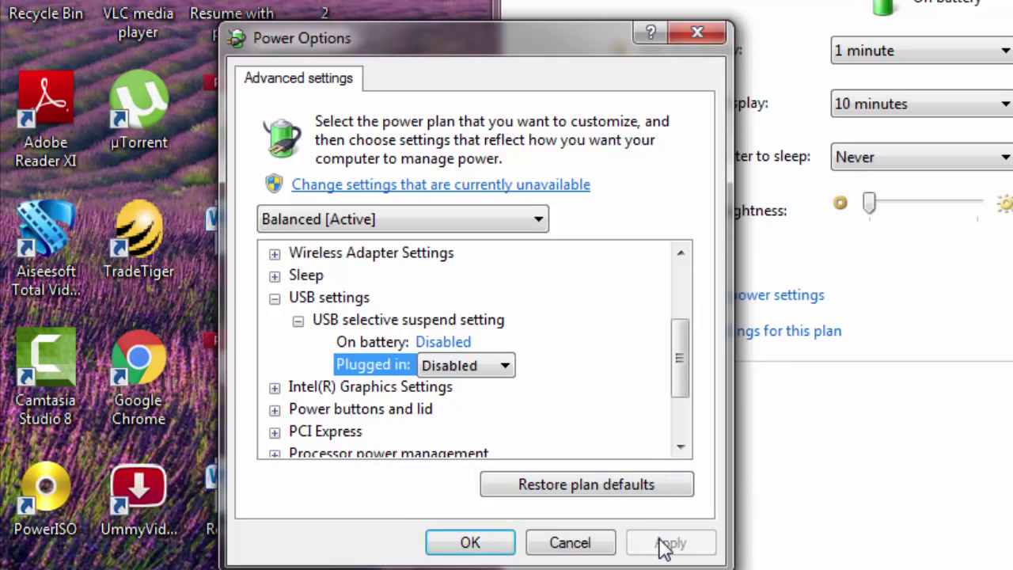
left_click(471, 543)
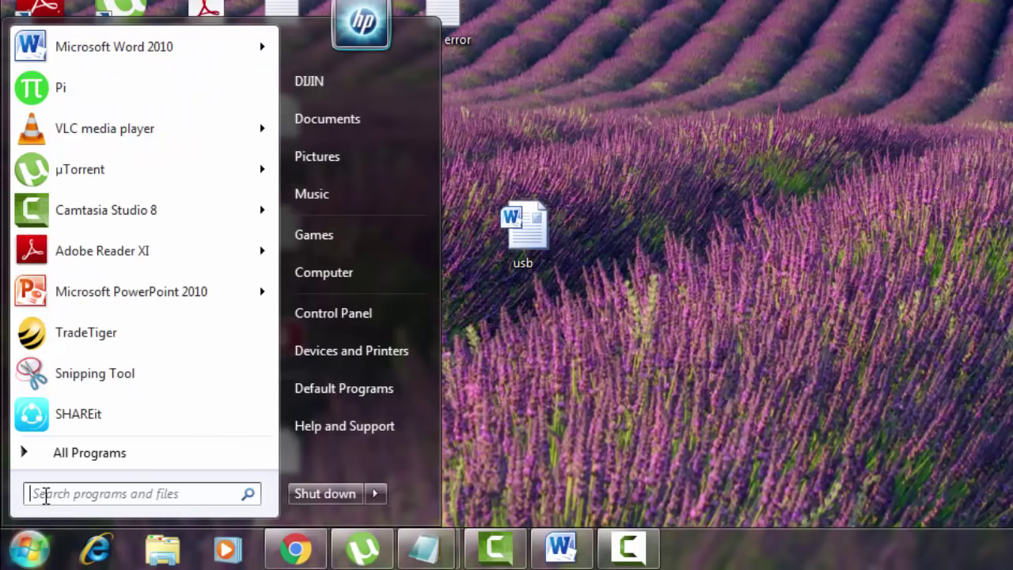
Launch Device Manager by running devmgmt.msc from the Run box.
left_click(45, 494)
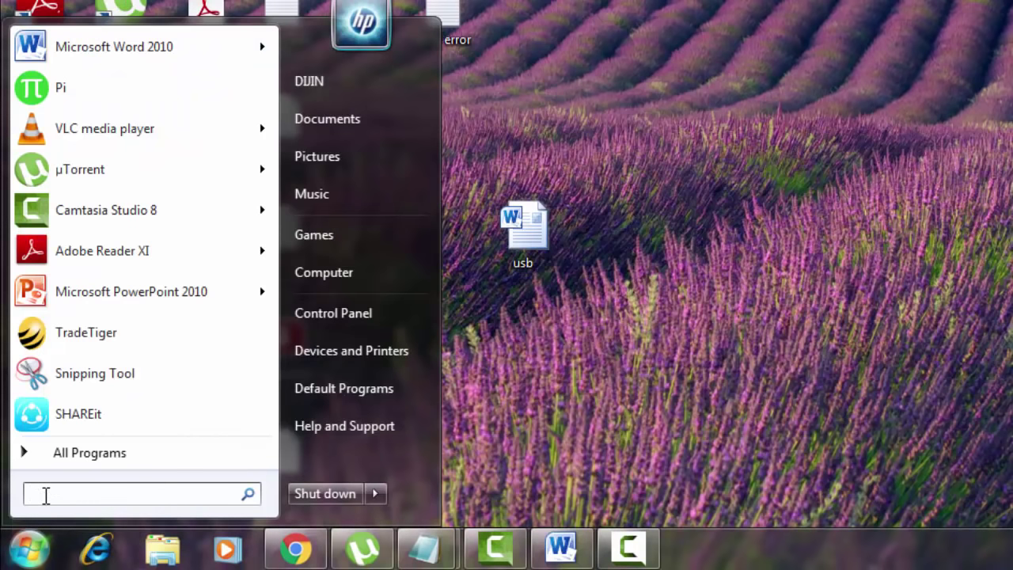
type("run")
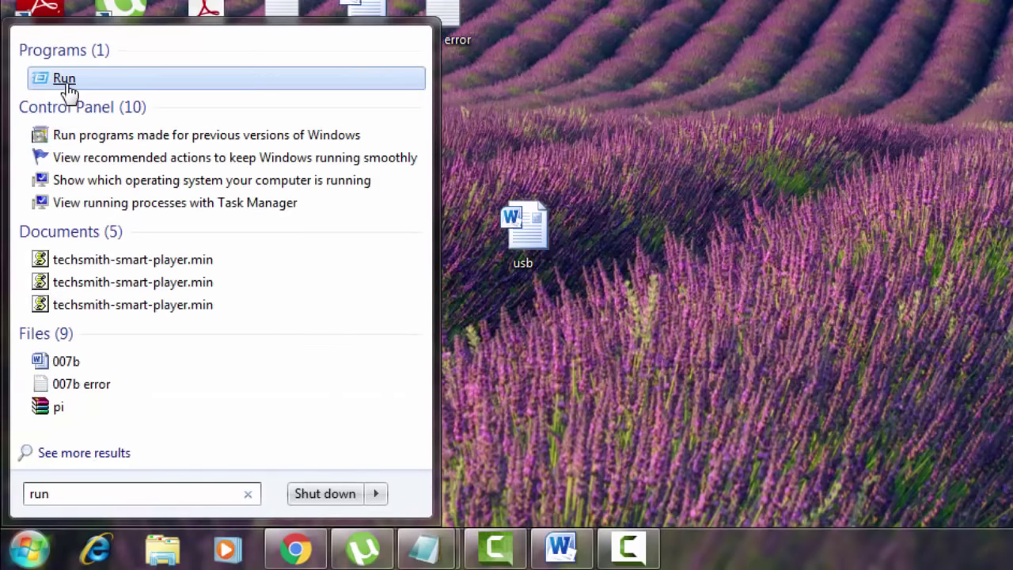
left_click(64, 79)
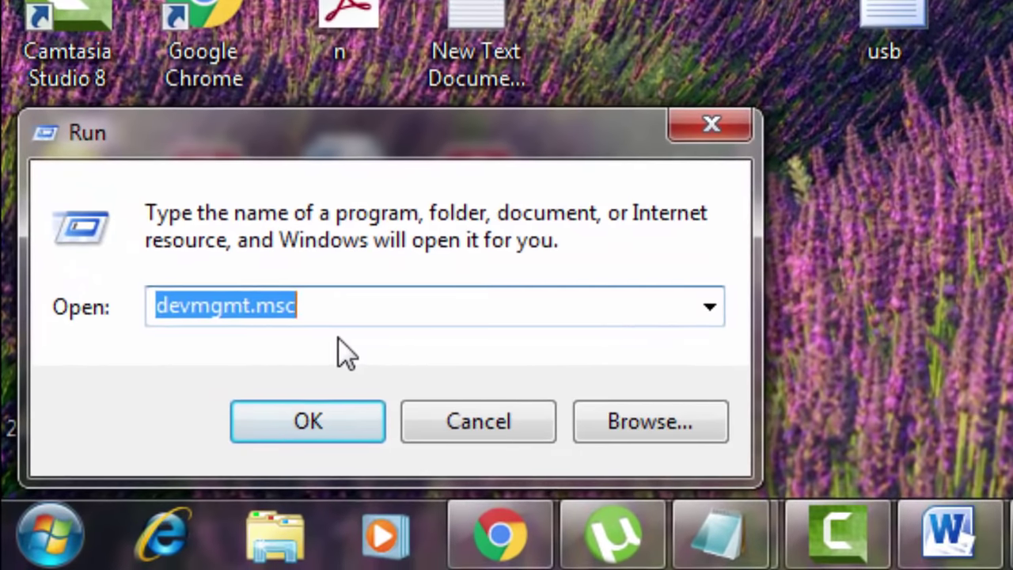
type("devmgm")
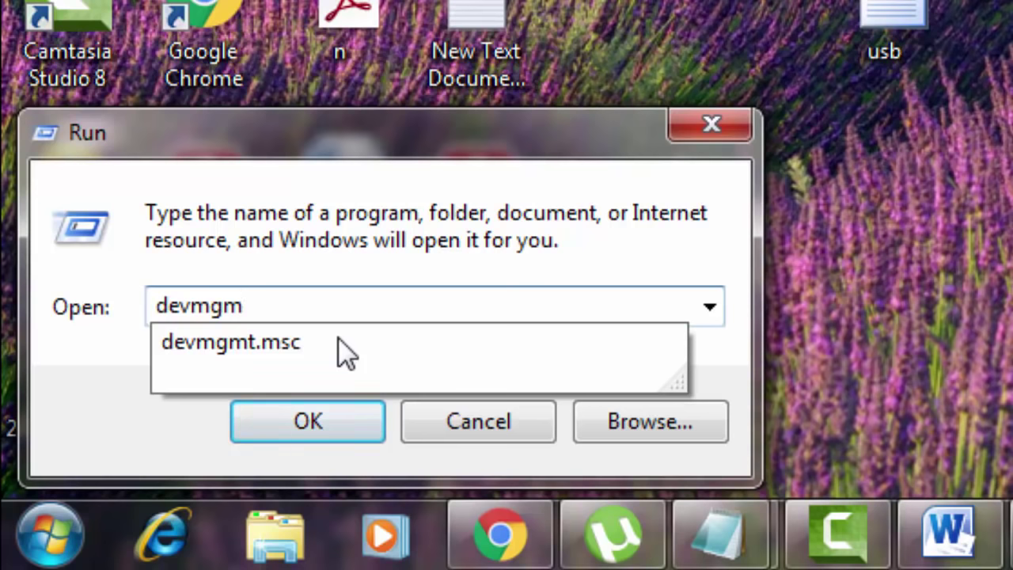
type("t.msc")
key("Return")
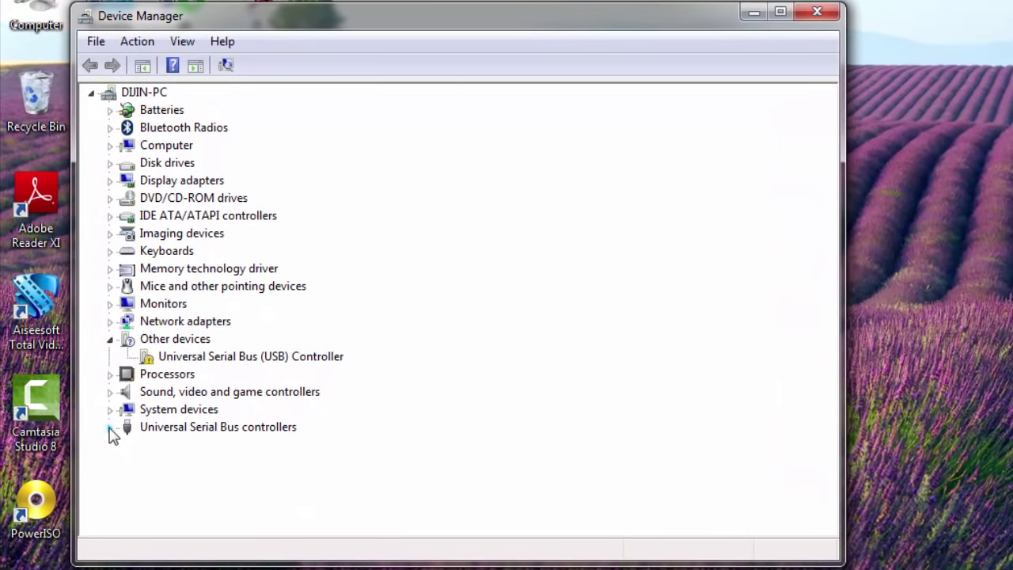
Open Update Driver Software for the Generic USB Hub under Universal Serial Bus controllers.
left_click(110, 428)
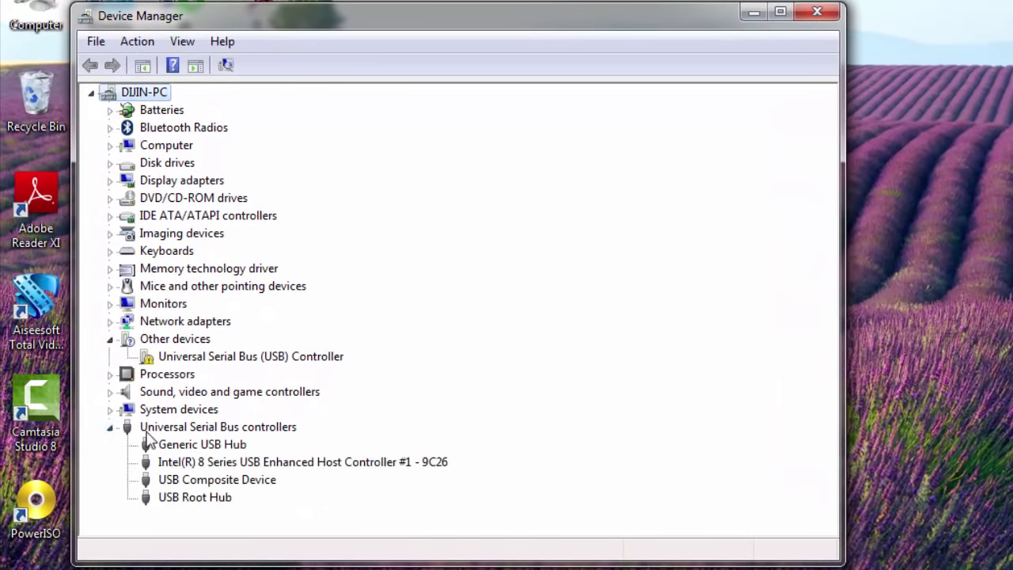
left_click(198, 450)
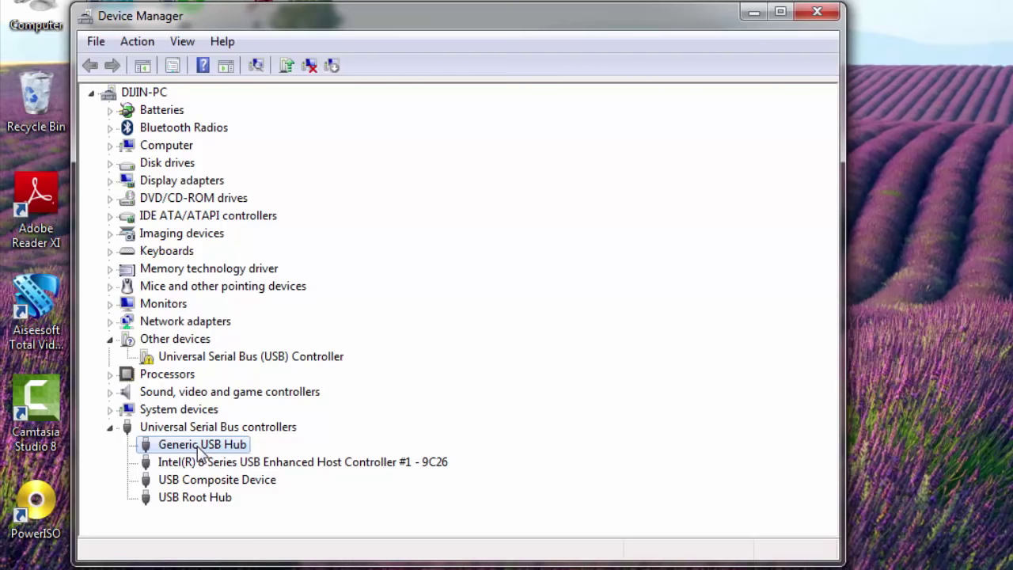
right_click(200, 451)
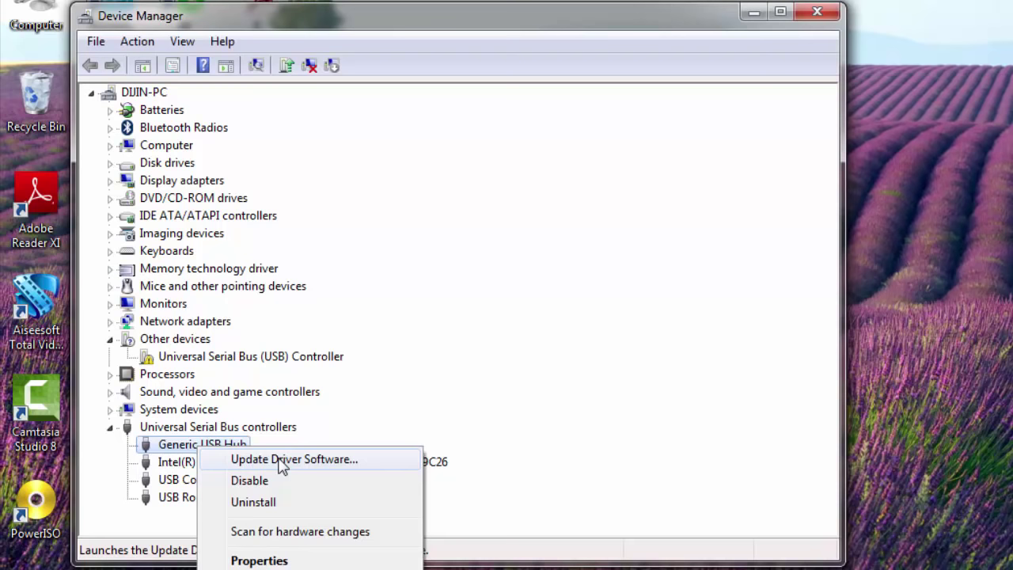
left_click(281, 461)
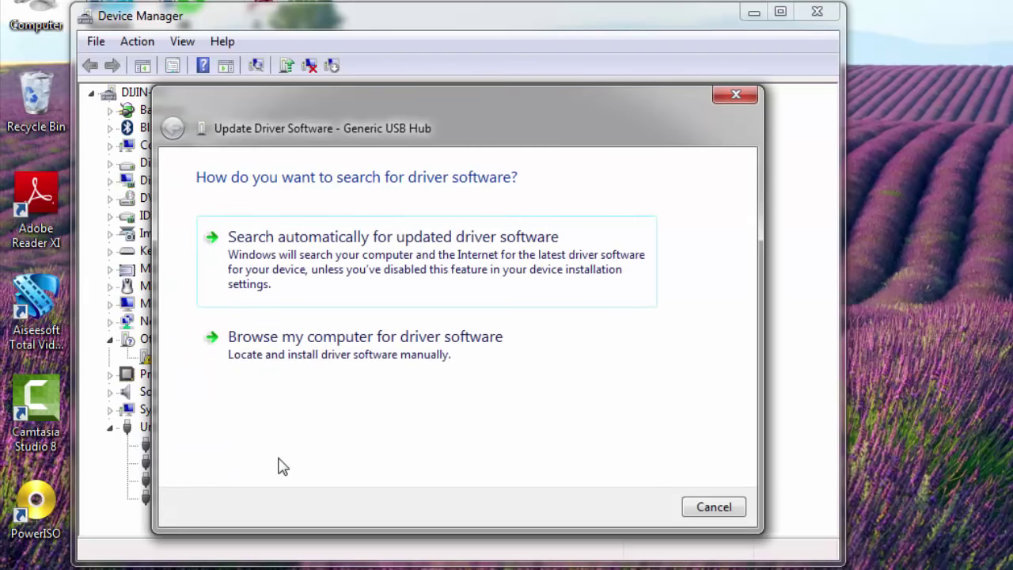
Browse for drivers on this computer, then restart the Generic USB Hub driver update.
left_click(331, 340)
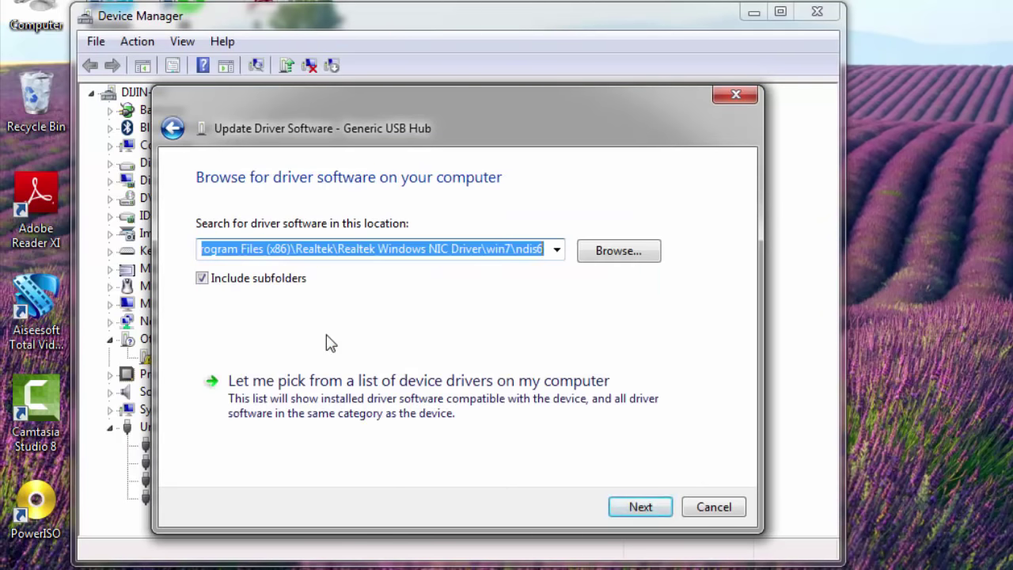
left_click(356, 397)
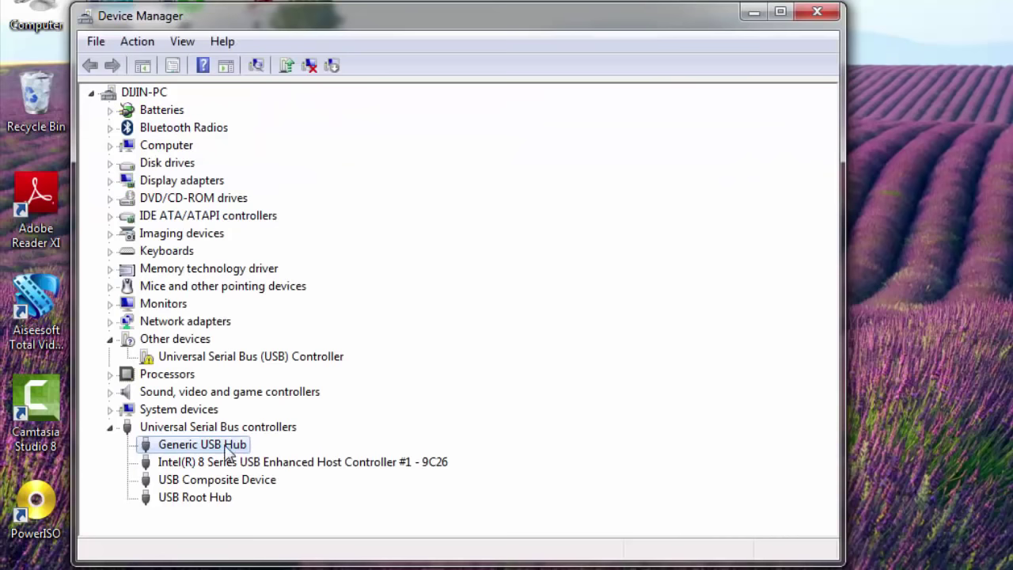
right_click(228, 450)
left_click(269, 459)
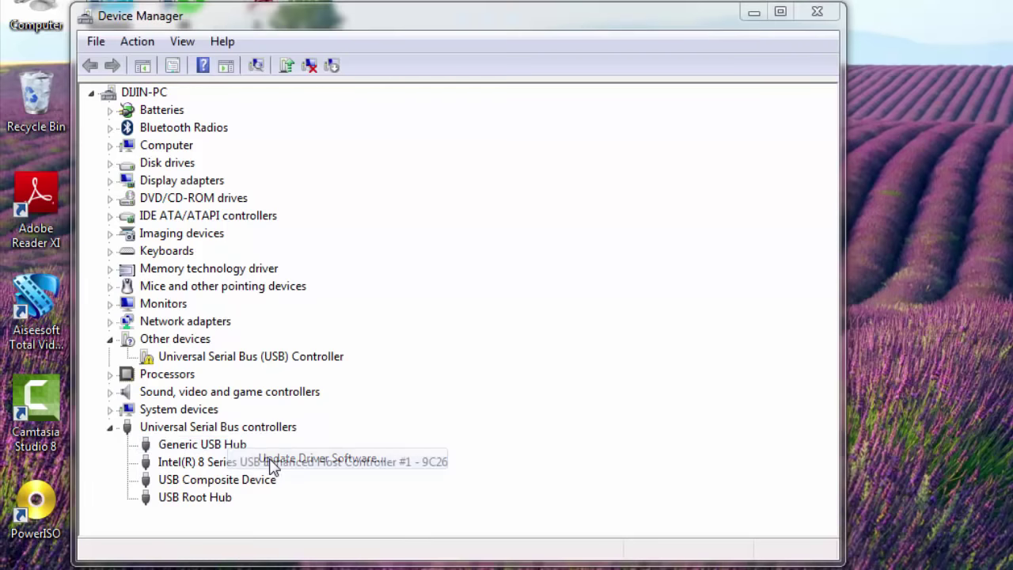
Install Generic USB Hub from the compatible driver list and dismiss the platform error.
left_click(422, 356)
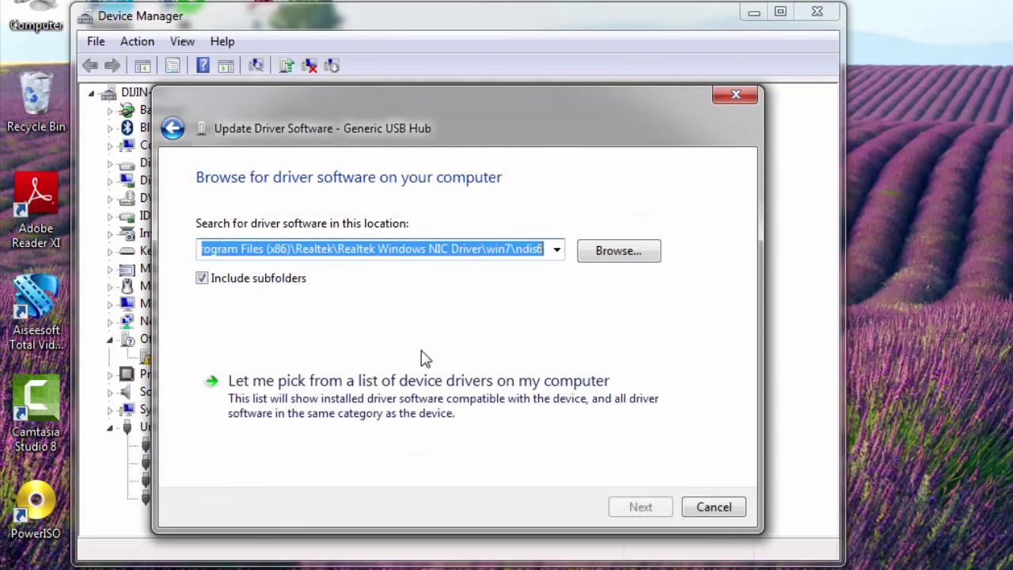
left_click(345, 407)
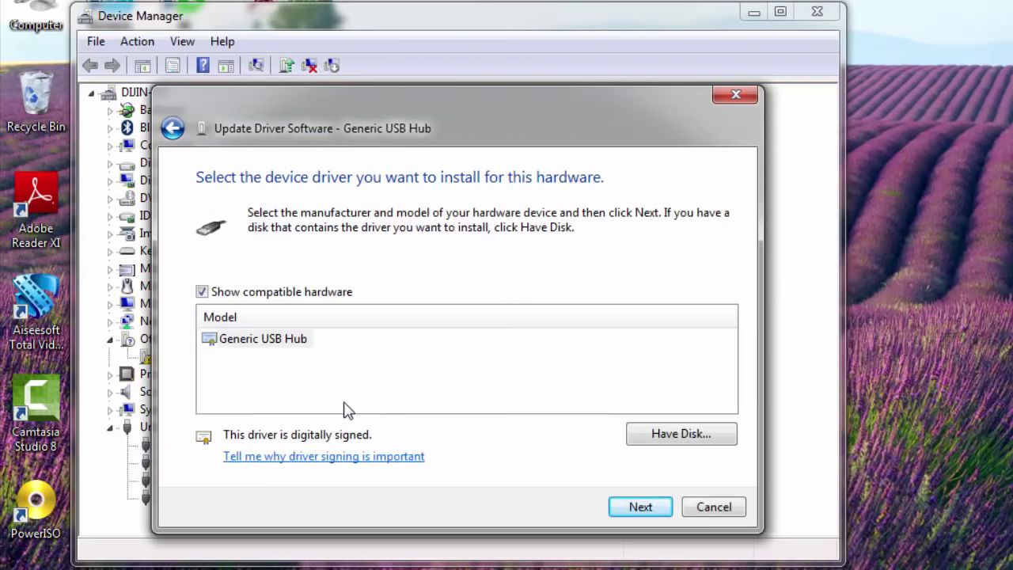
left_click(642, 507)
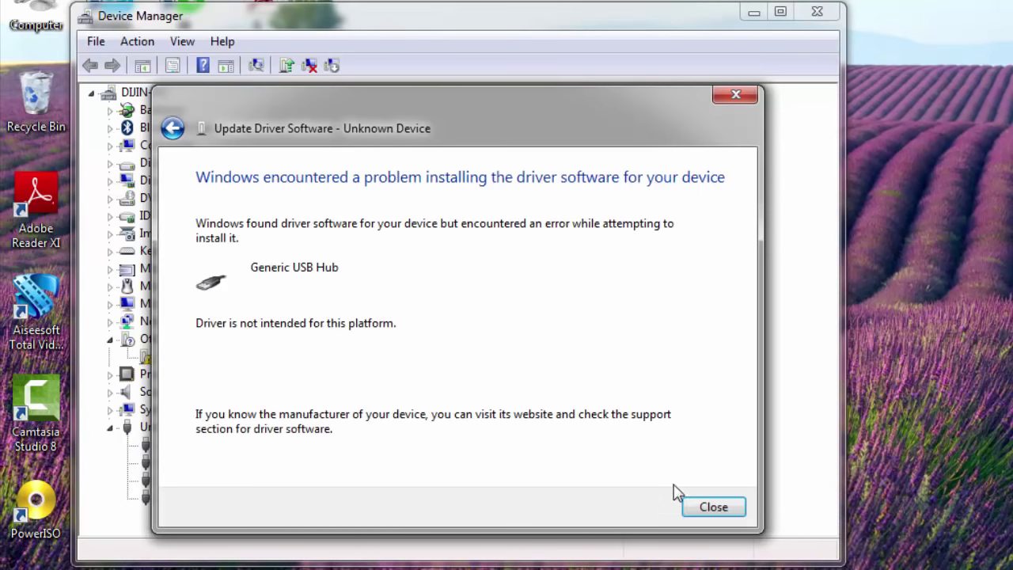
key("Return")
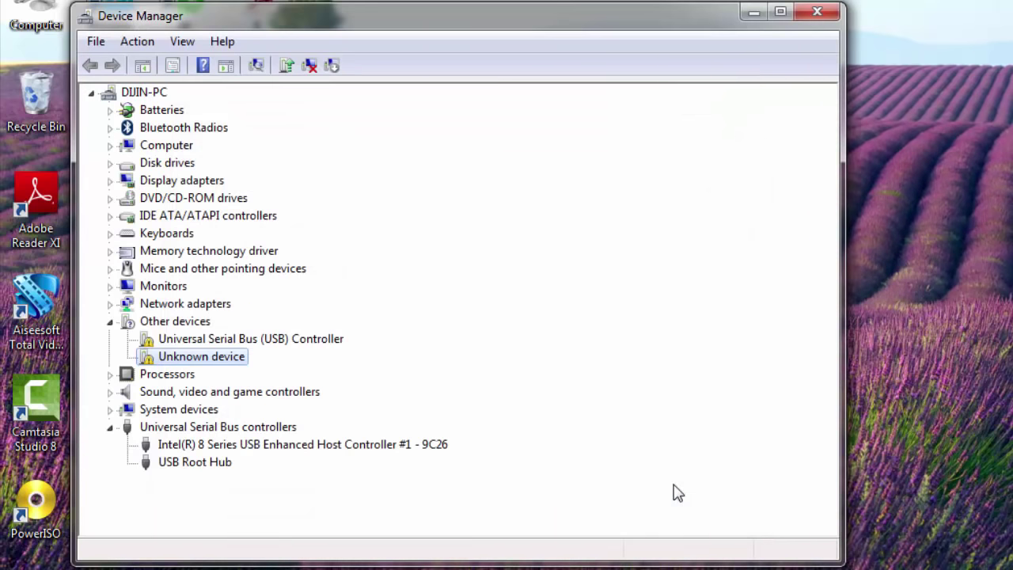